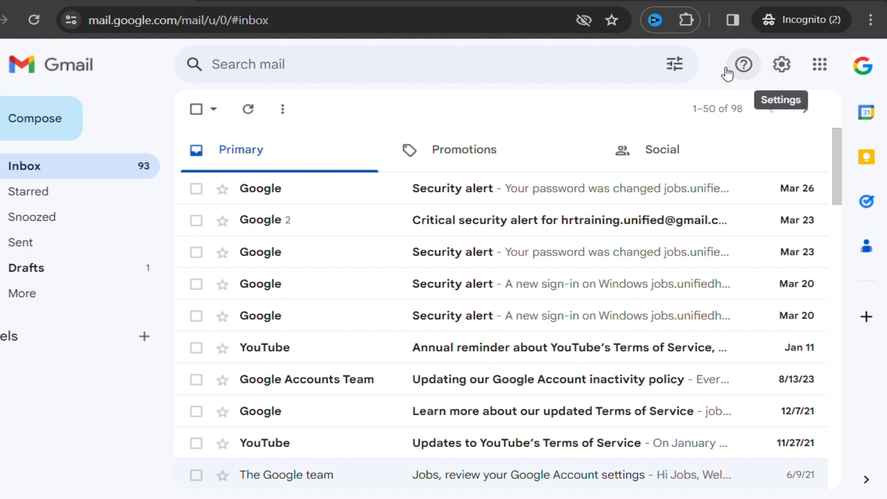
Open Gmail's full settings and bring the General tab's empty Signature section into view
{"action": "left_click", "coordinate": [789, 71]}
{"action": "left_click", "coordinate": [709, 148]}
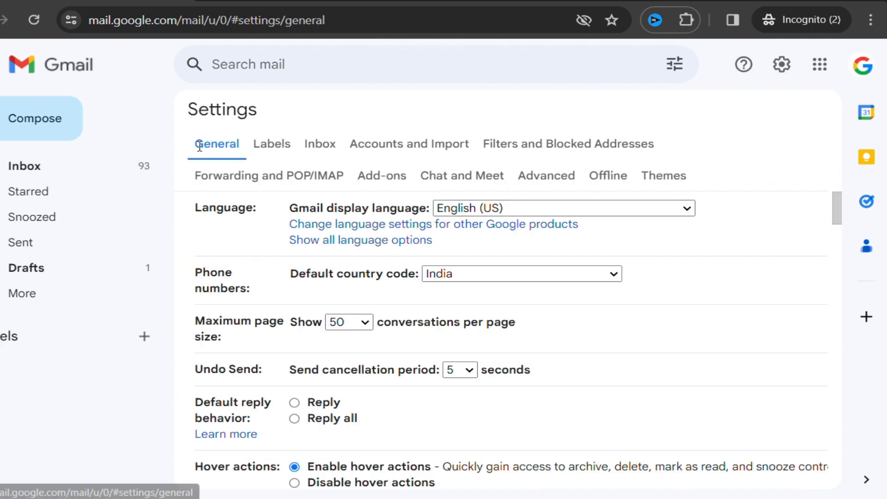
{"action": "scroll", "coordinate": [582, 213], "scroll_direction": "down", "scroll_amount": 14}
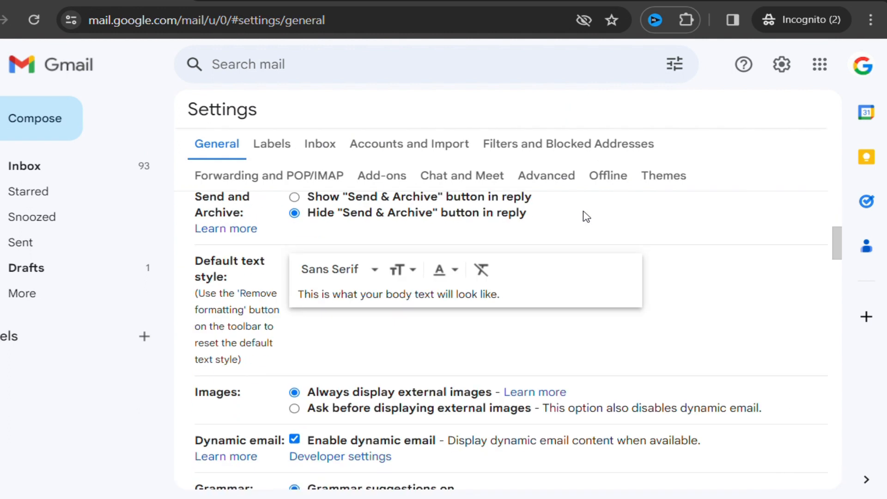
{"action": "scroll", "coordinate": [587, 216], "scroll_direction": "down", "scroll_amount": 15}
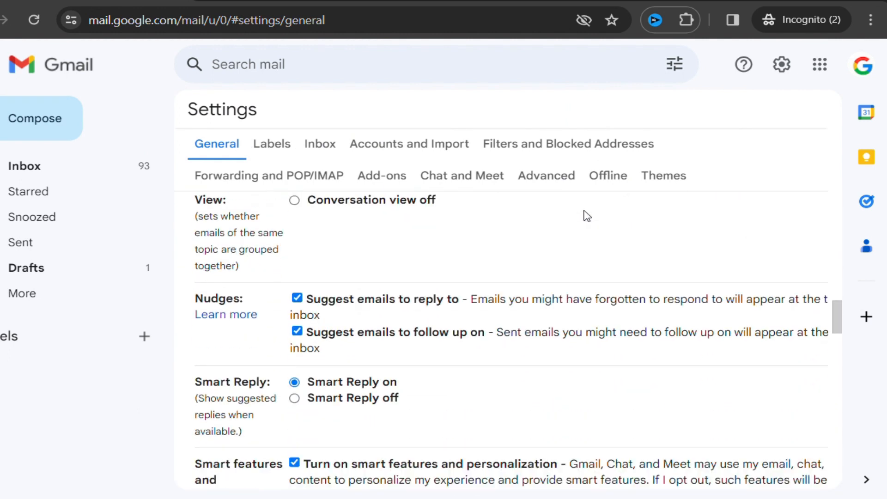
{"action": "scroll", "coordinate": [586, 216], "scroll_direction": "down", "scroll_amount": 12}
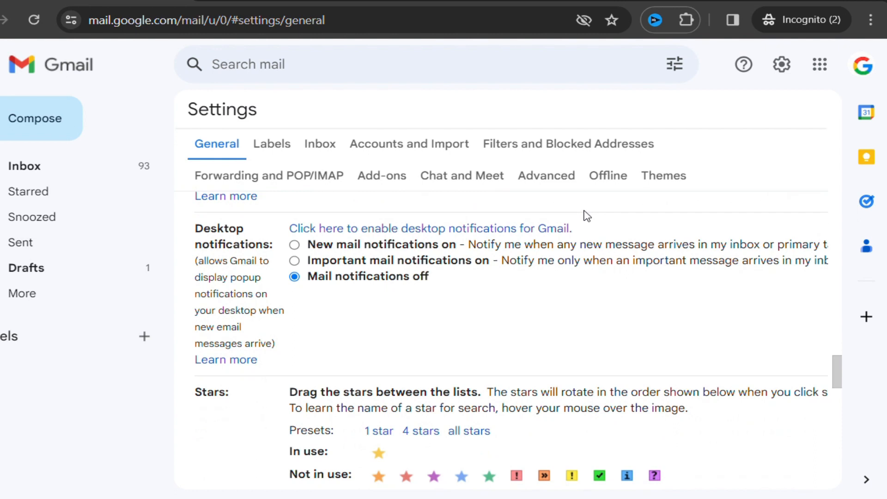
{"action": "scroll", "coordinate": [587, 216], "scroll_direction": "down", "scroll_amount": 3}
{"action": "scroll", "coordinate": [587, 216], "scroll_direction": "down", "scroll_amount": 5}
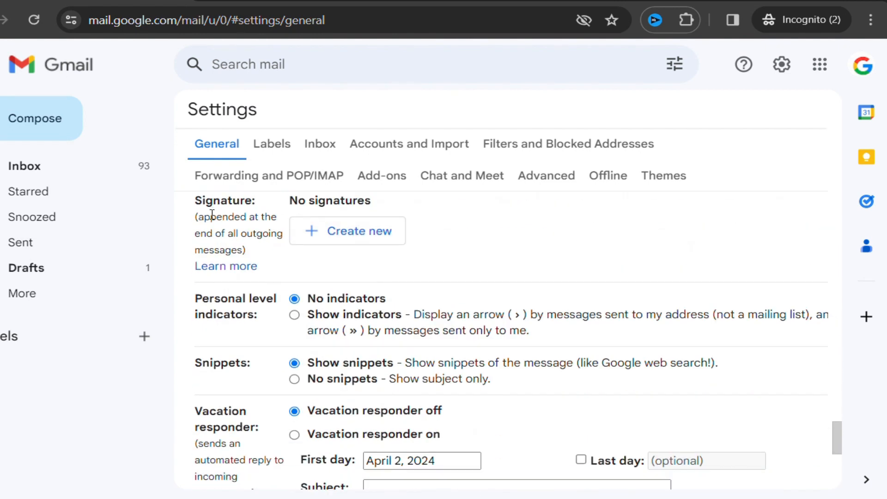
{"action": "scroll", "coordinate": [468, 254], "scroll_direction": "up", "scroll_amount": 2}
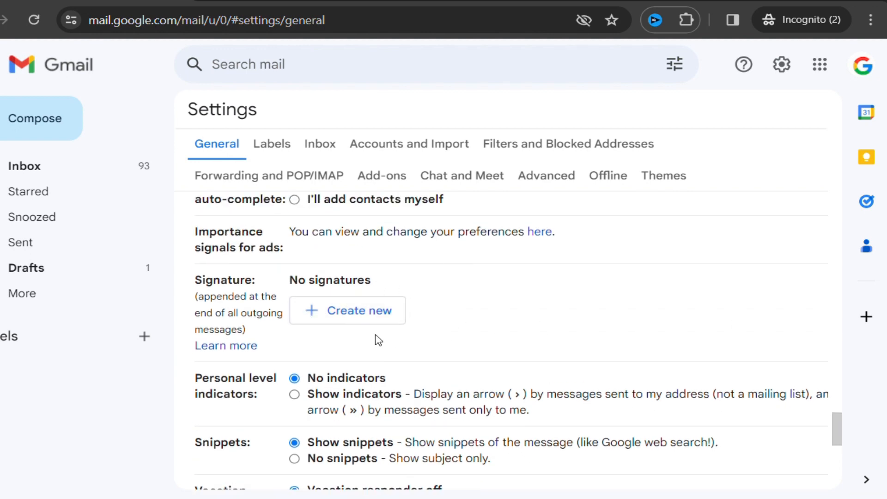
Create a new signature named 'Personal'
{"action": "left_click", "coordinate": [360, 318]}
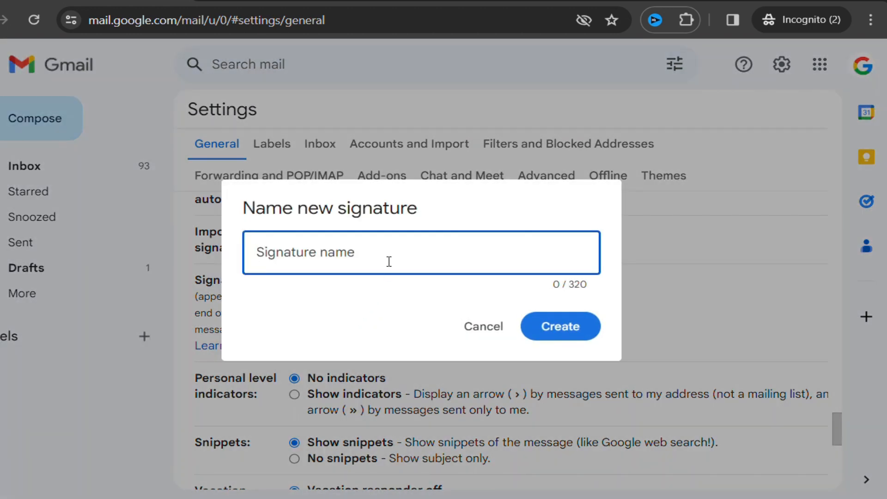
{"action": "type", "text": "Perso"}
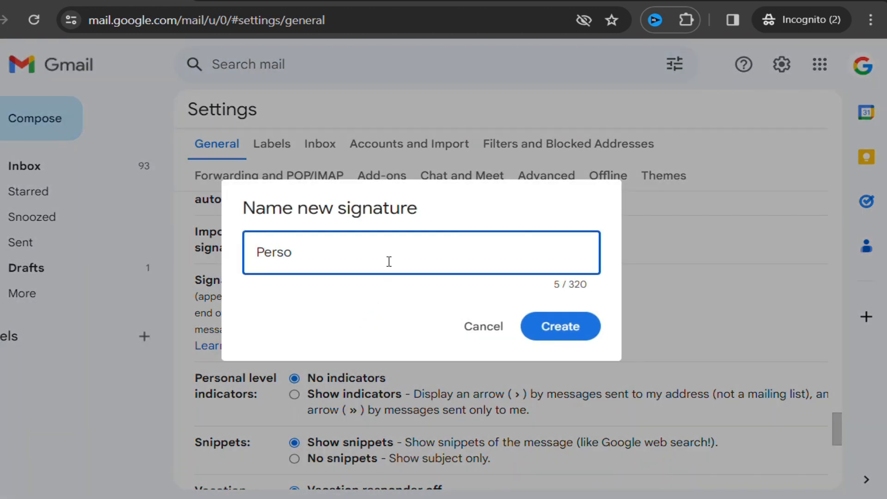
{"action": "type", "text": "nal"}
{"action": "left_click", "coordinate": [573, 339]}
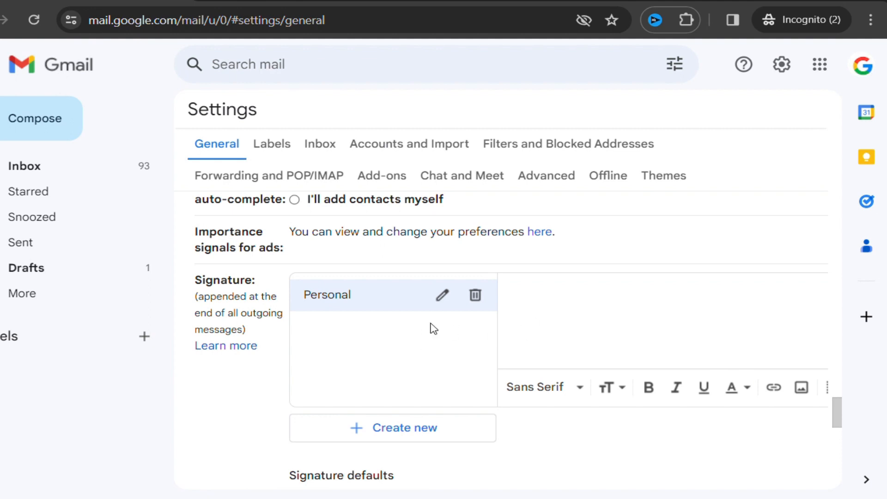
Write the 'Thanks & Regards,' sign-off, the sender's name and the 'Senior Manager' title
{"action": "left_click", "coordinate": [544, 311]}
{"action": "type", "text": "Regard"}
{"action": "type", "text": "Thanks & "}
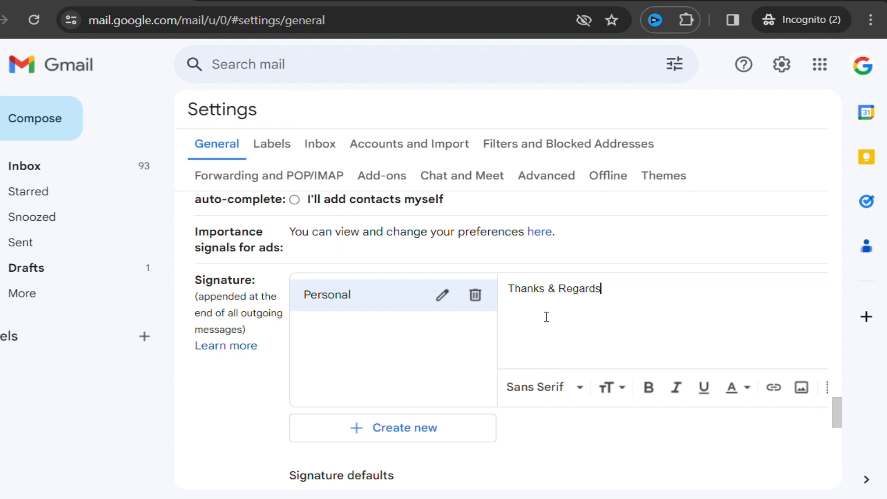
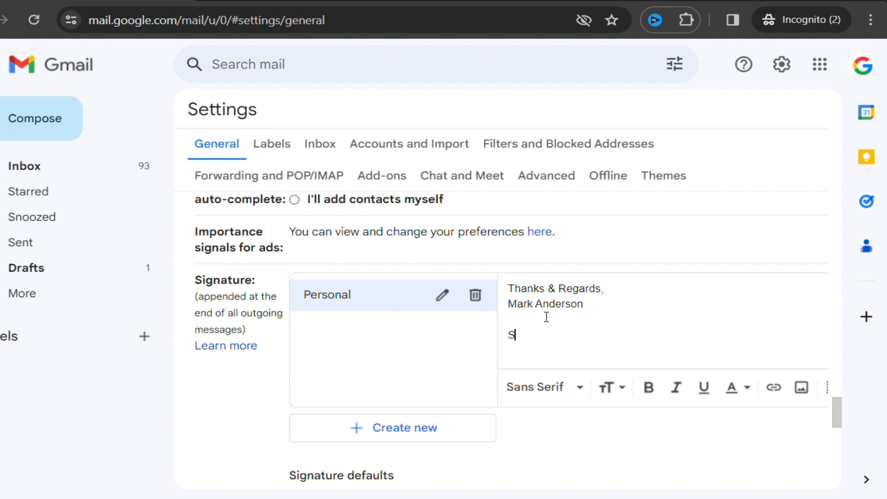
{"action": "type", "text": "ior Manager"}
{"action": "key", "text": "Return"}
{"action": "type", "text": "mywebsite.com"}
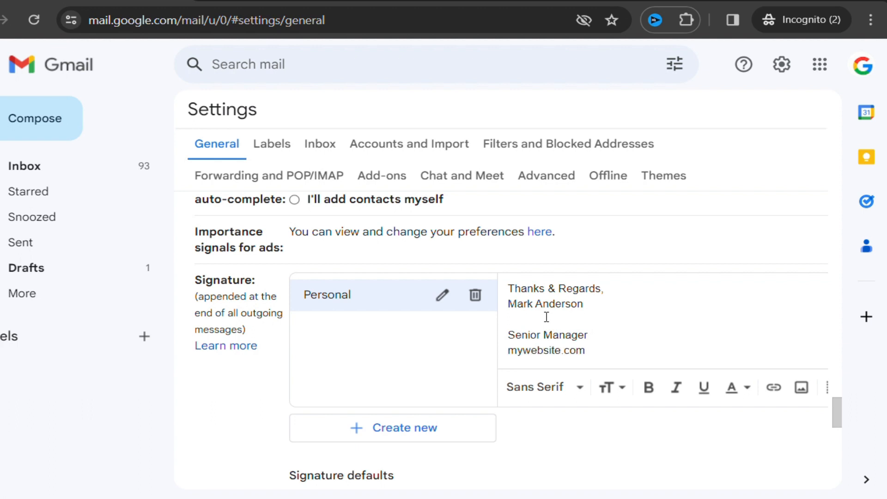
{"action": "key", "text": "Home"}
{"action": "type", "text": "www."}
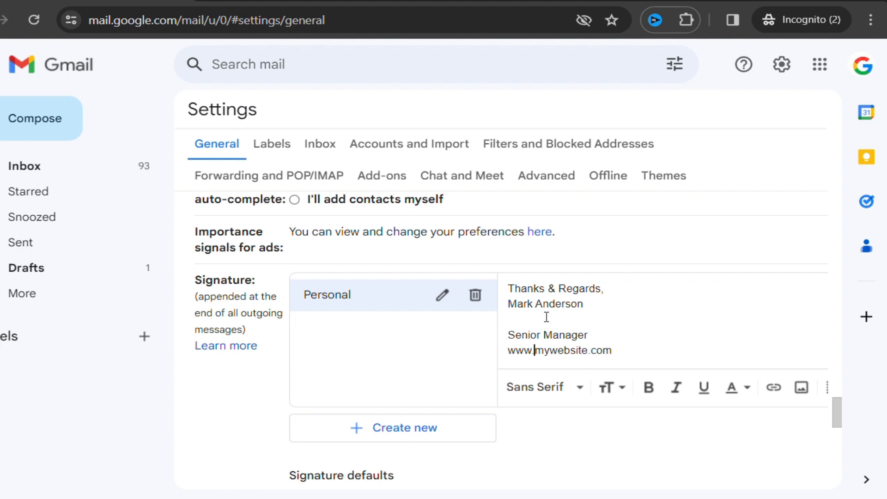
{"action": "key", "text": "End"}
{"action": "key", "text": "Return"}
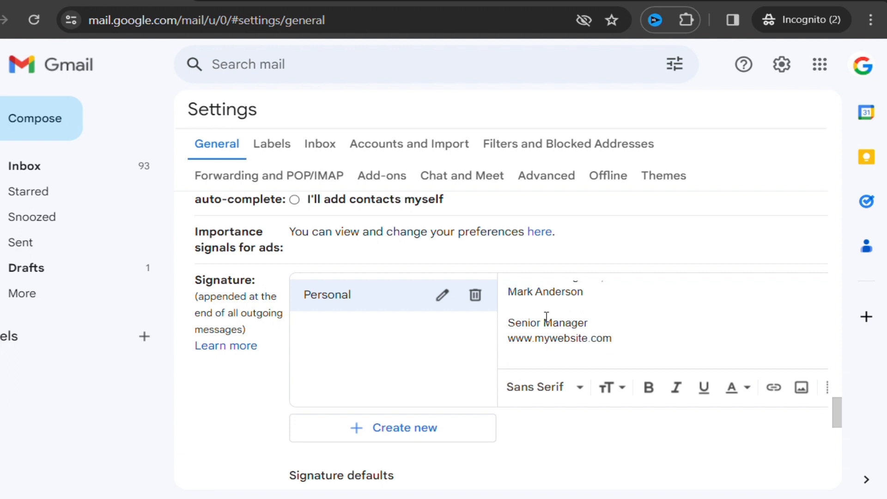
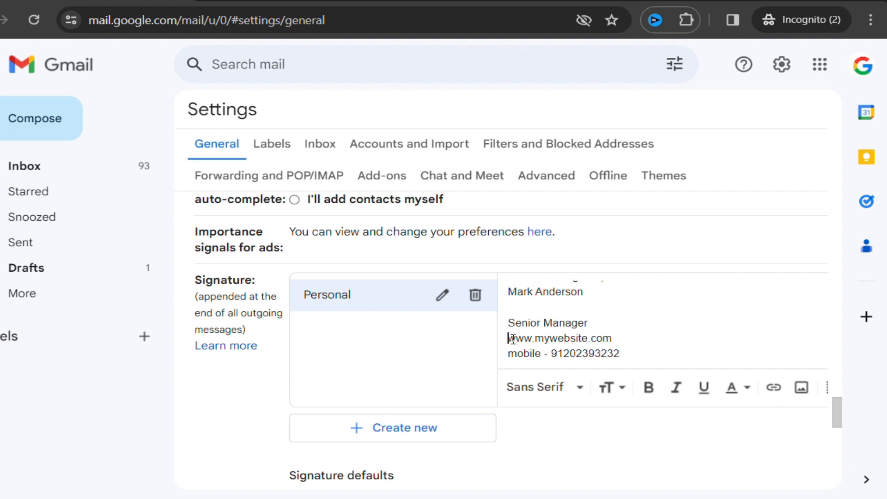
{"action": "left_click_drag", "start_coordinate": [509, 338], "coordinate": [617, 343]}
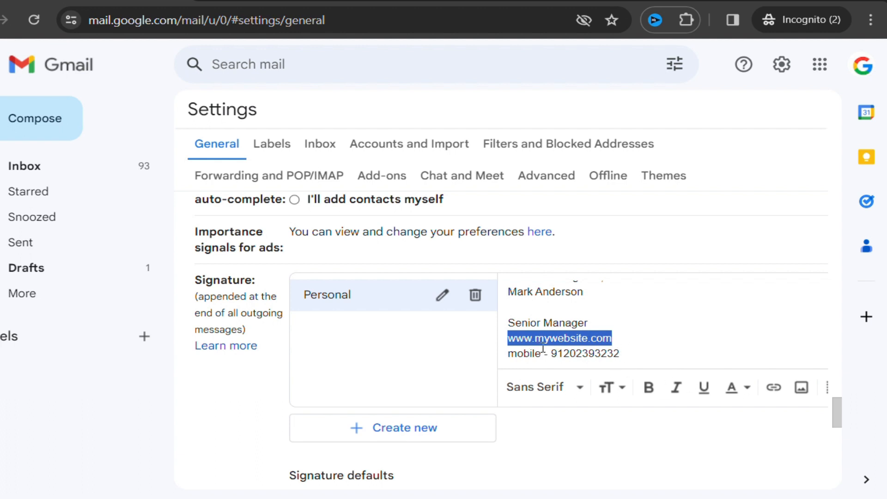
{"action": "left_click", "coordinate": [775, 388]}
{"action": "left_click", "coordinate": [677, 310]}
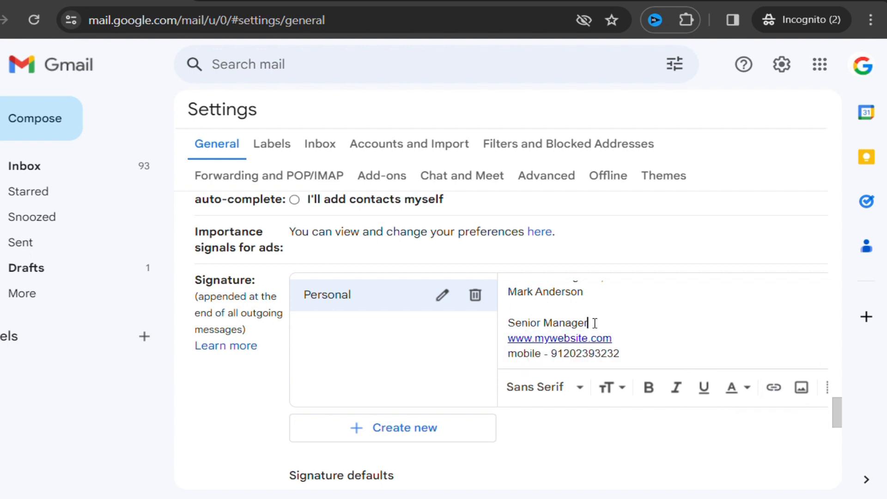
Make the Senior Manager title and the mobile number line bold
{"action": "key", "text": "ctrl+shift+Left"}
{"action": "key", "text": "ctrl+shift+Left"}
{"action": "left_click", "coordinate": [650, 387]}
{"action": "left_click_drag", "start_coordinate": [624, 353], "coordinate": [509, 352]}
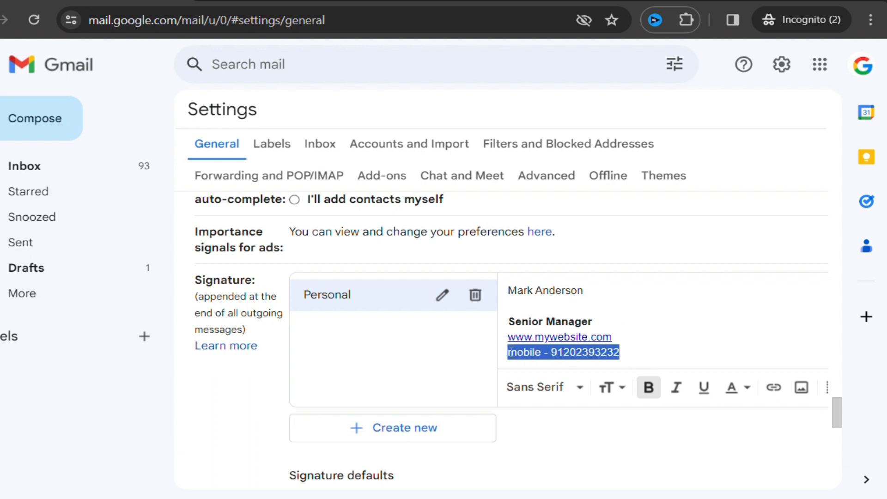
{"action": "left_click", "coordinate": [649, 388]}
Bold the 'Thanks & Regards,' line and add an empty line below the website
{"action": "scroll", "coordinate": [596, 310], "scroll_direction": "up", "scroll_amount": 1}
{"action": "left_click_drag", "start_coordinate": [592, 304], "coordinate": [525, 290]}
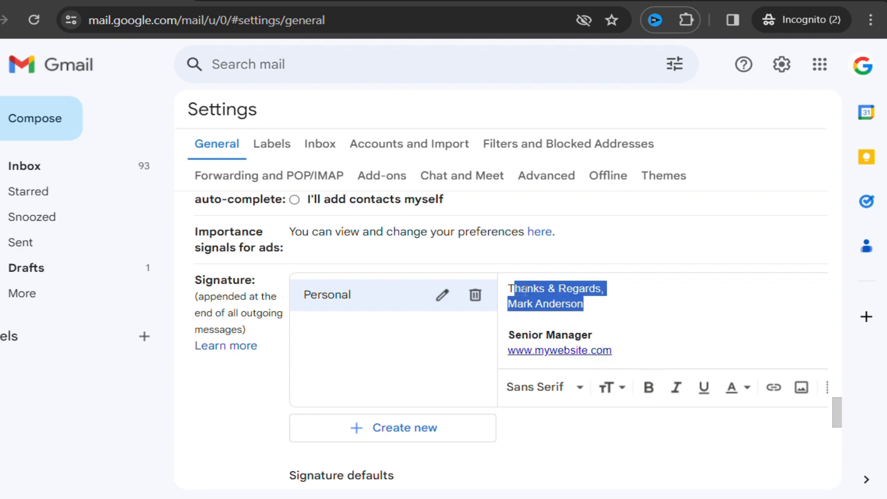
{"action": "left_click", "coordinate": [617, 290]}
{"action": "left_click_drag", "start_coordinate": [614, 290], "coordinate": [508, 289]}
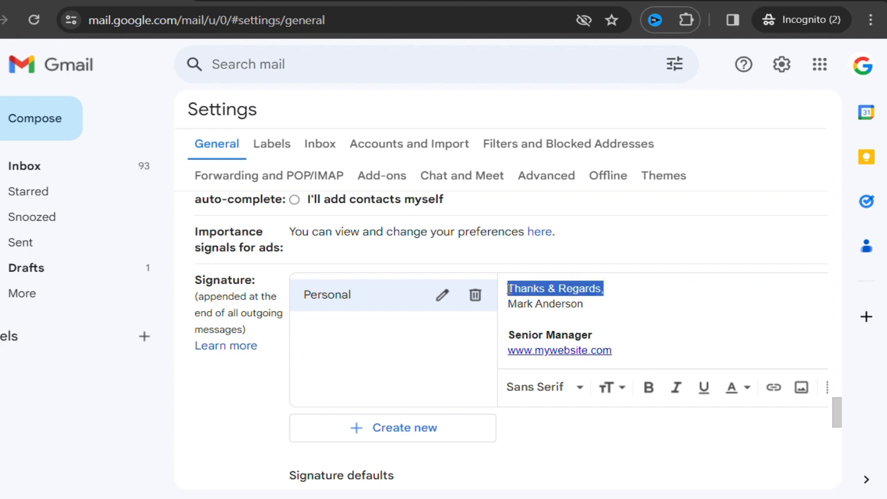
{"action": "left_click", "coordinate": [647, 389]}
{"action": "left_click", "coordinate": [590, 304]}
{"action": "left_click_drag", "start_coordinate": [591, 304], "coordinate": [527, 306]}
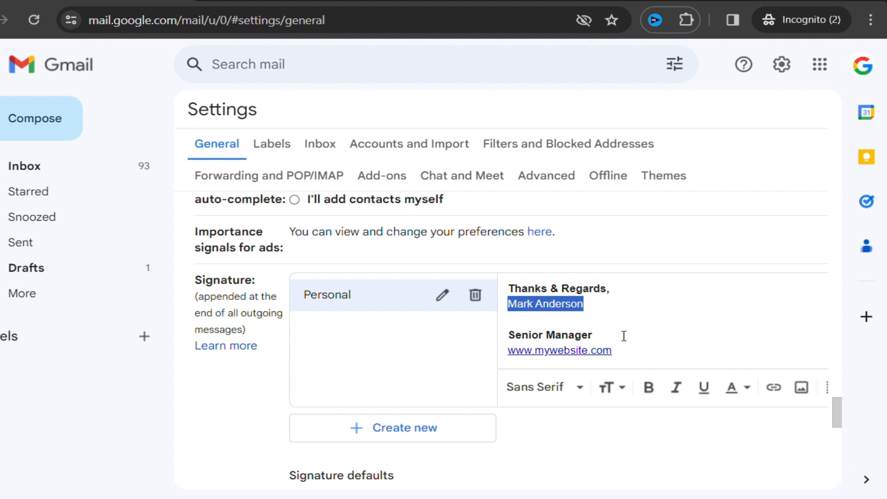
{"action": "left_click", "coordinate": [651, 350]}
{"action": "key", "text": "Return"}
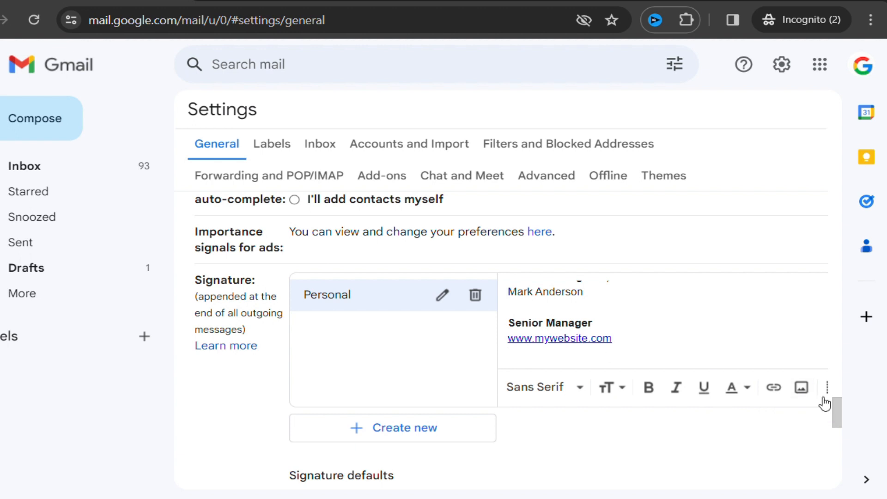
Insert the google.jpg logo image into the signature
{"action": "left_click", "coordinate": [807, 393]}
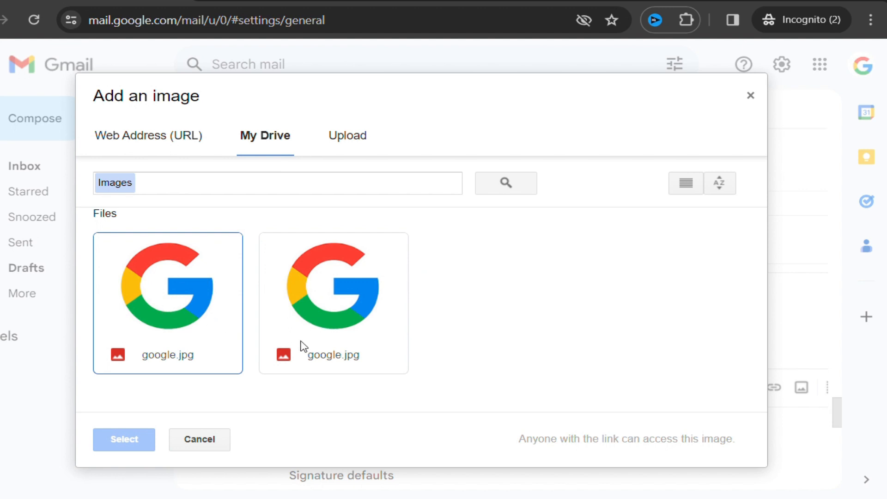
{"action": "left_click", "coordinate": [185, 289]}
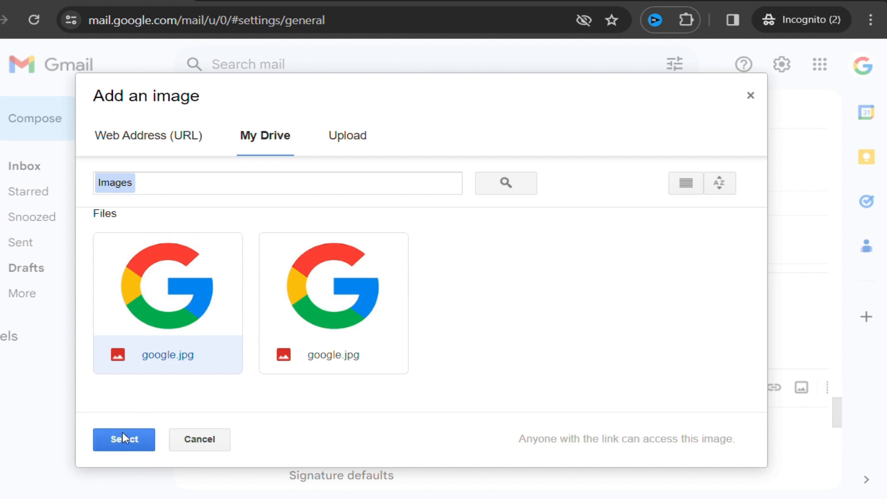
{"action": "left_click", "coordinate": [125, 441]}
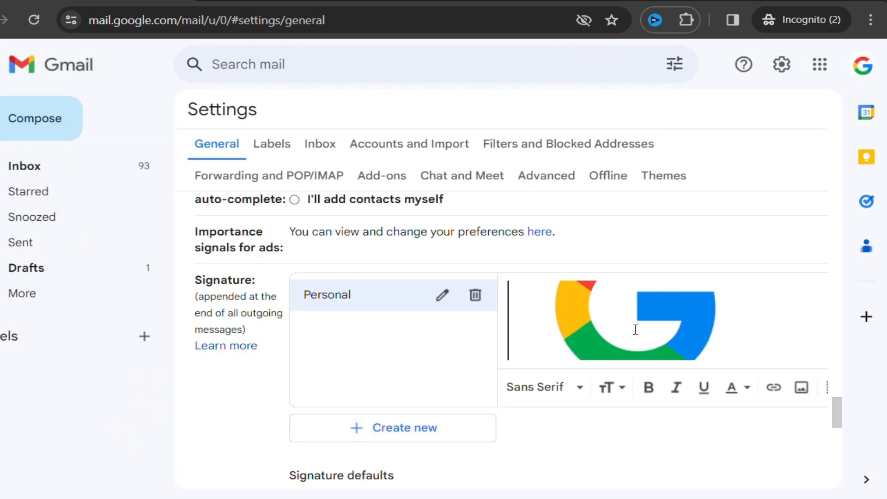
Try the logo's size options and settle on Small
{"action": "left_click", "coordinate": [619, 314]}
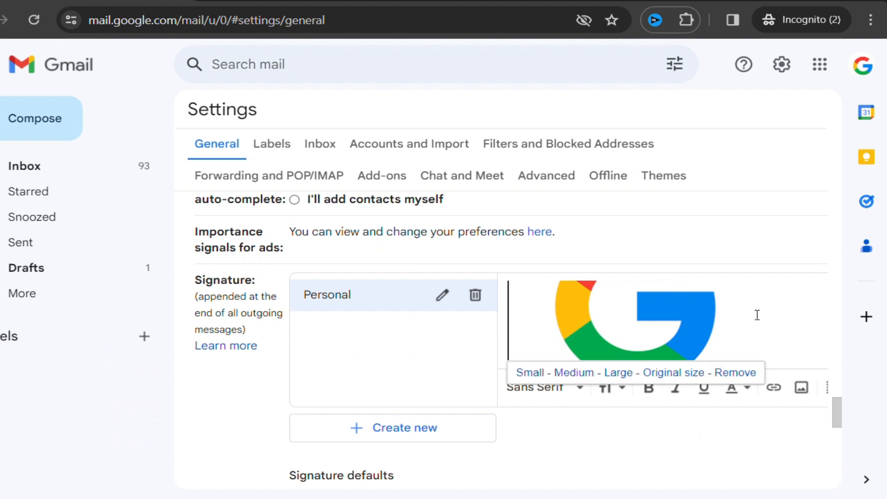
{"action": "left_click", "coordinate": [527, 373]}
{"action": "left_click", "coordinate": [575, 374]}
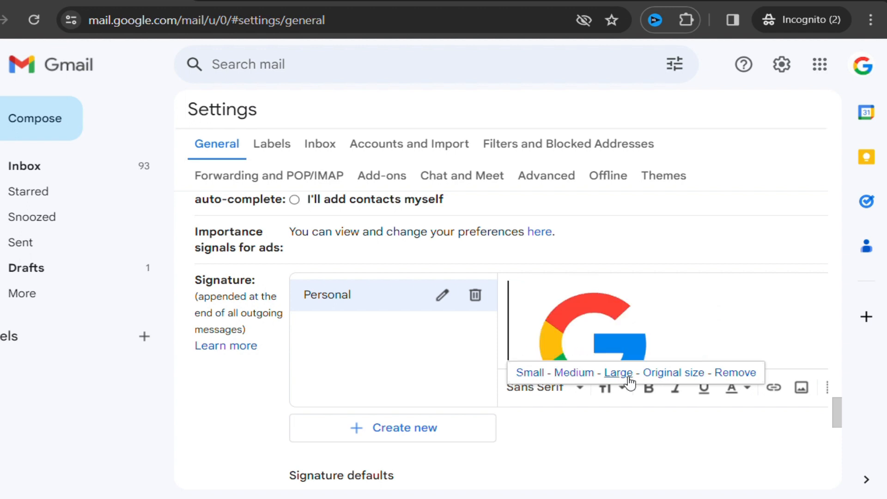
{"action": "left_click", "coordinate": [628, 376]}
{"action": "left_click", "coordinate": [673, 373]}
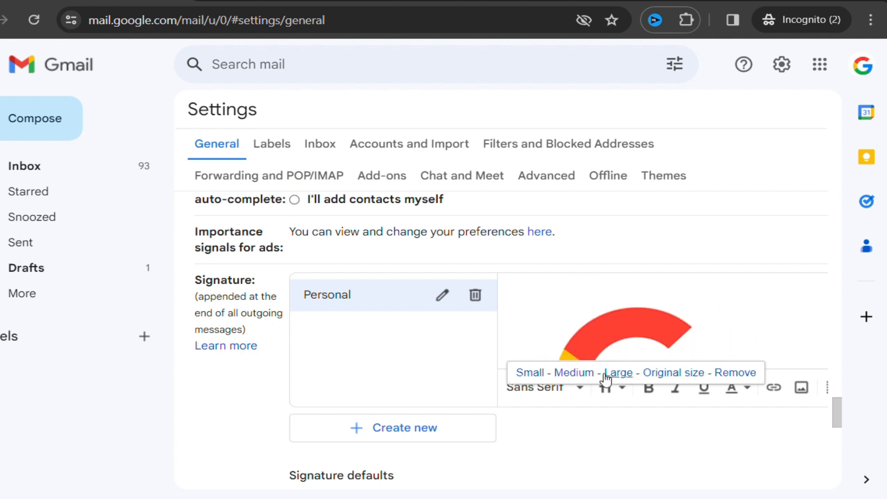
{"action": "left_click", "coordinate": [530, 373]}
{"action": "scroll", "coordinate": [671, 319], "scroll_direction": "up", "scroll_amount": 2}
{"action": "scroll", "coordinate": [670, 319], "scroll_direction": "down", "scroll_amount": 2}
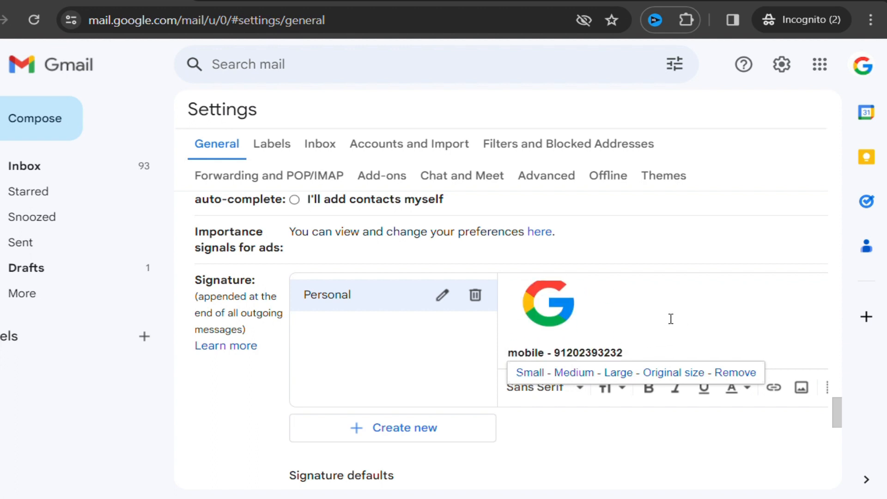
{"action": "left_click", "coordinate": [656, 316]}
Delete the mobile number line, then restore it with undo
{"action": "triple_click", "coordinate": [630, 351]}
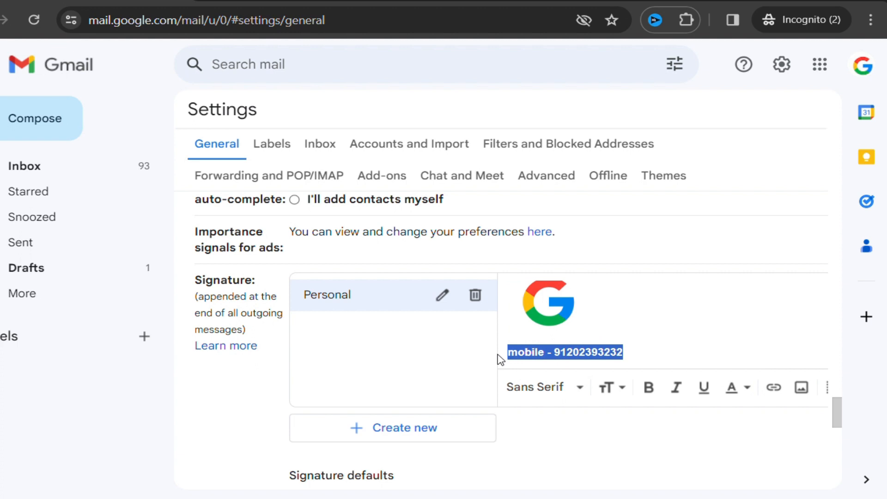
{"action": "key", "text": "BackSpace"}
{"action": "key", "text": "BackSpace"}
{"action": "key", "text": "BackSpace"}
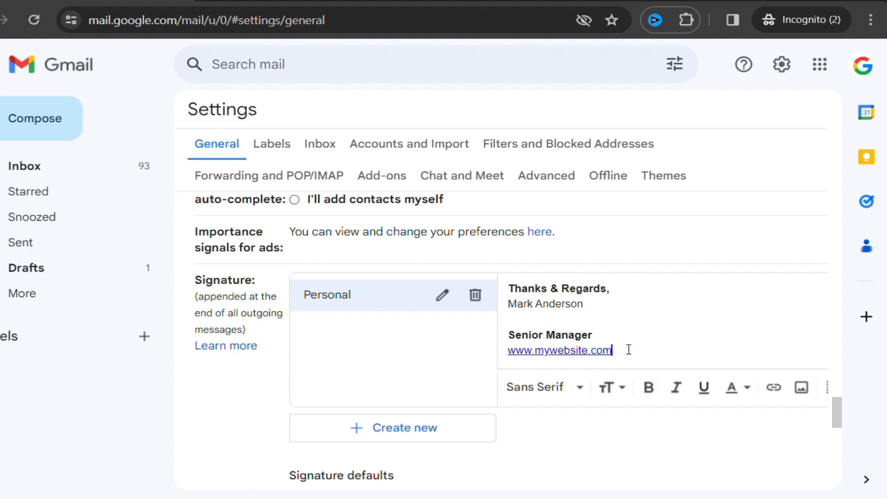
{"action": "key", "text": "ctrl+z"}
{"action": "scroll", "coordinate": [635, 346], "scroll_direction": "down", "scroll_amount": 2}
{"action": "left_click", "coordinate": [606, 340]}
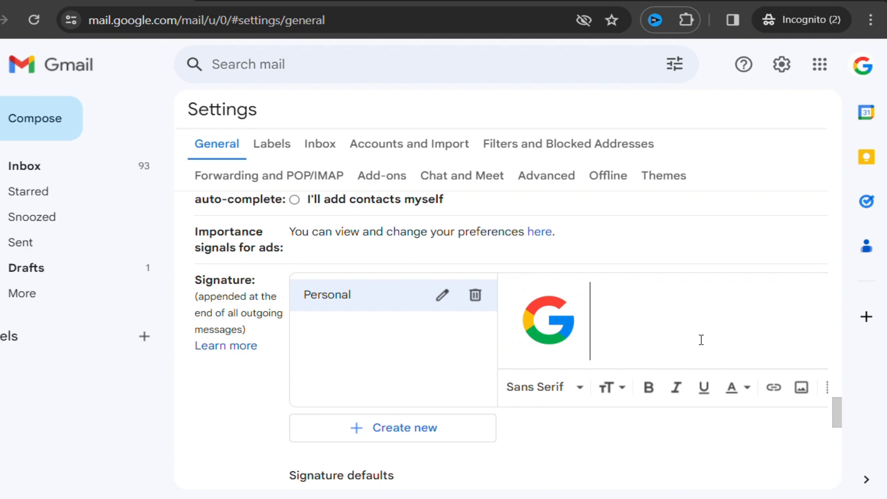
{"action": "scroll", "coordinate": [701, 340], "scroll_direction": "up", "scroll_amount": 2}
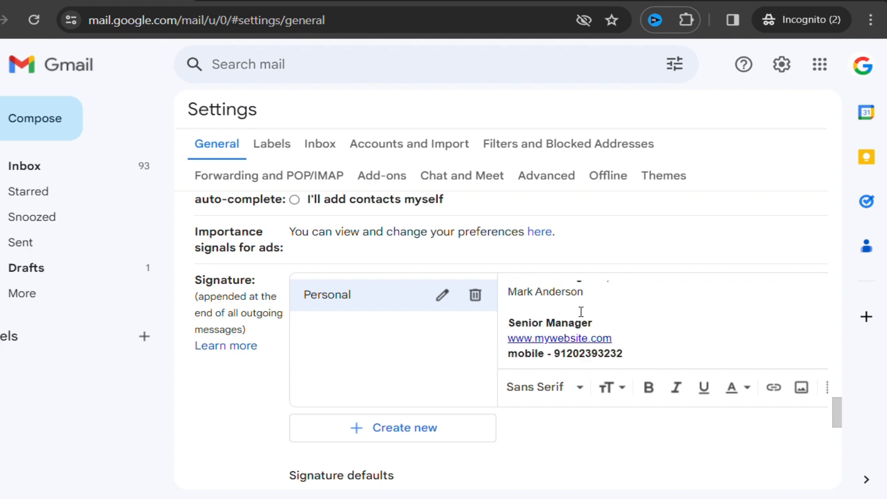
{"action": "scroll", "coordinate": [607, 297], "scroll_direction": "up", "scroll_amount": 1}
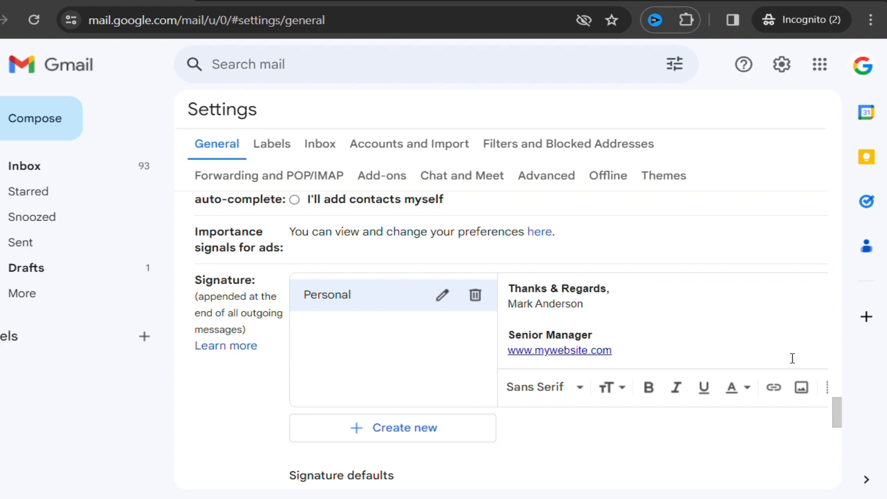
{"action": "scroll", "coordinate": [785, 361], "scroll_direction": "down", "scroll_amount": 3}
{"action": "scroll", "coordinate": [726, 434], "scroll_direction": "down", "scroll_amount": 15}
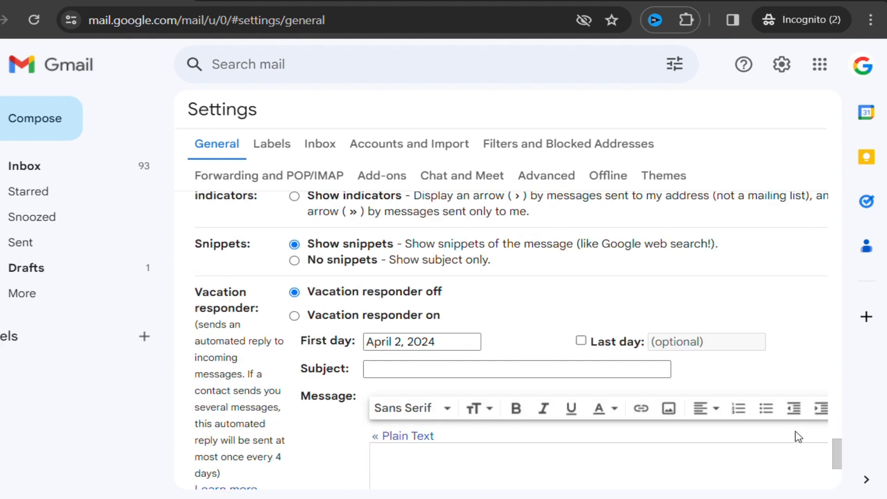
{"action": "scroll", "coordinate": [740, 352], "scroll_direction": "up", "scroll_amount": 10}
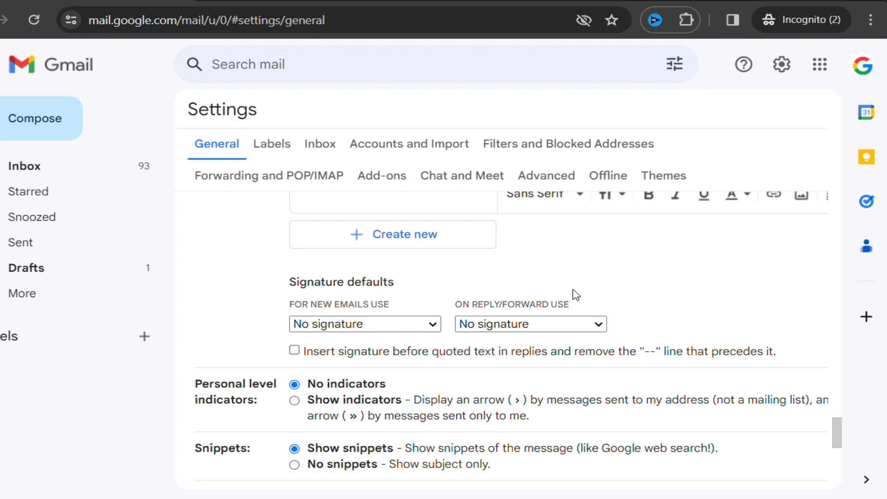
{"action": "scroll", "coordinate": [621, 299], "scroll_direction": "up", "scroll_amount": 3}
{"action": "scroll", "coordinate": [620, 299], "scroll_direction": "up", "scroll_amount": 3}
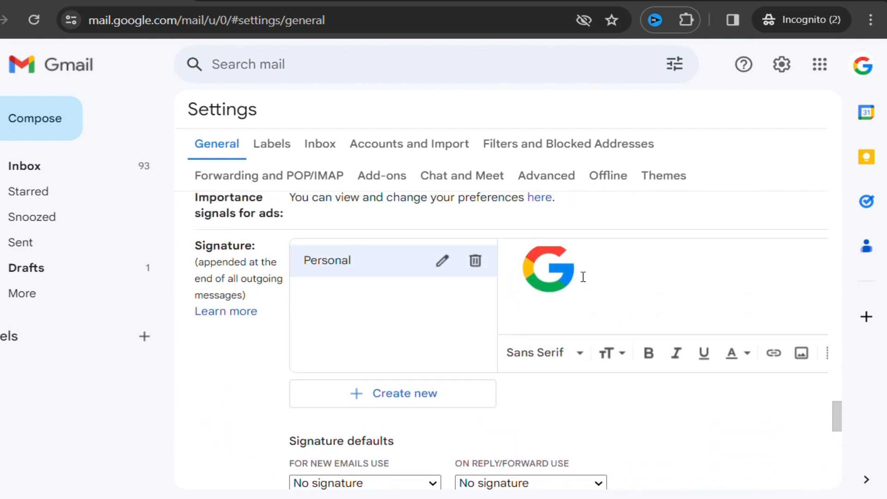
{"action": "scroll", "coordinate": [624, 277], "scroll_direction": "down", "scroll_amount": 3}
{"action": "scroll", "coordinate": [658, 309], "scroll_direction": "down", "scroll_amount": 3}
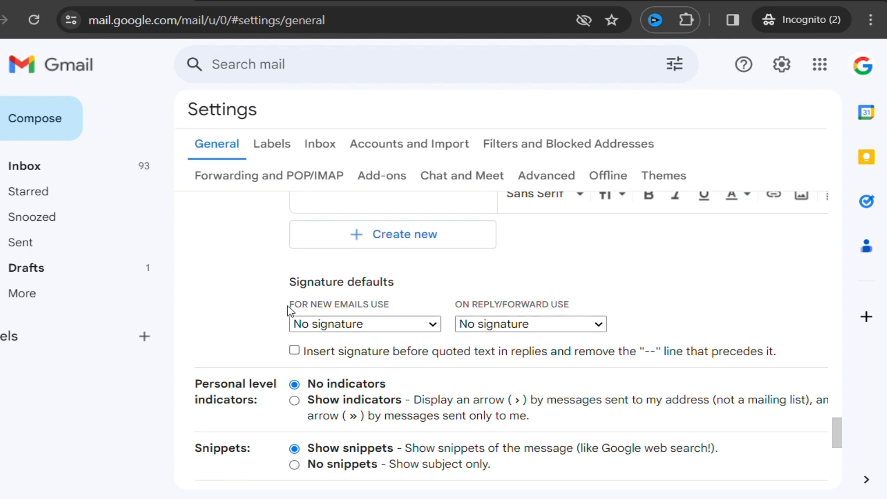
Choose Personal in both the new-email and reply/forward signature default dropdowns
{"action": "left_click_drag", "start_coordinate": [298, 308], "coordinate": [406, 311]}
{"action": "left_click", "coordinate": [392, 331]}
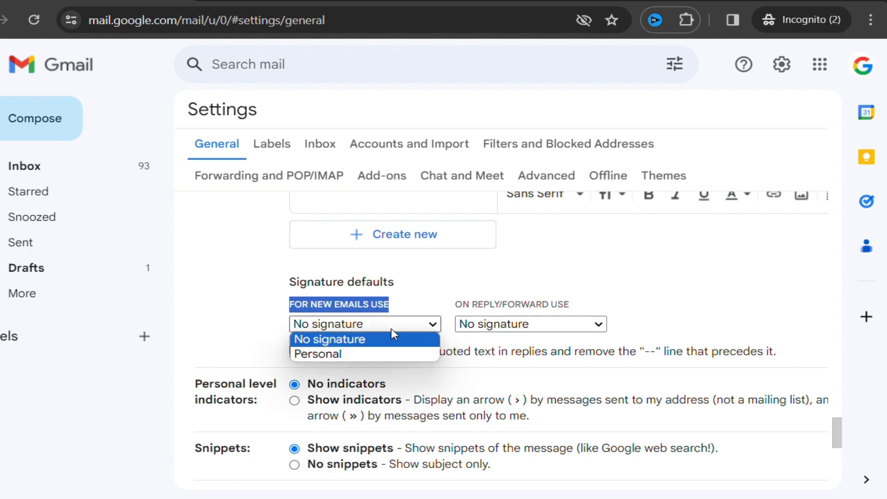
{"action": "left_click", "coordinate": [365, 355]}
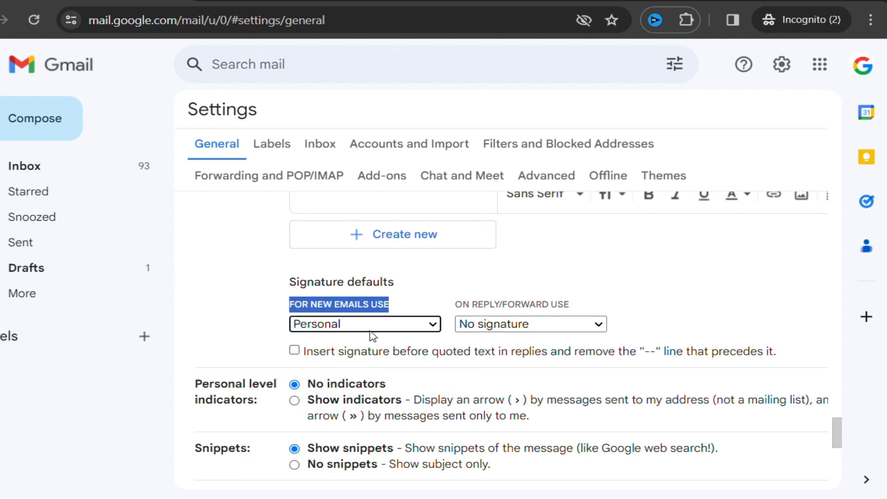
{"action": "left_click", "coordinate": [462, 309]}
{"action": "left_click_drag", "start_coordinate": [461, 308], "coordinate": [502, 306]}
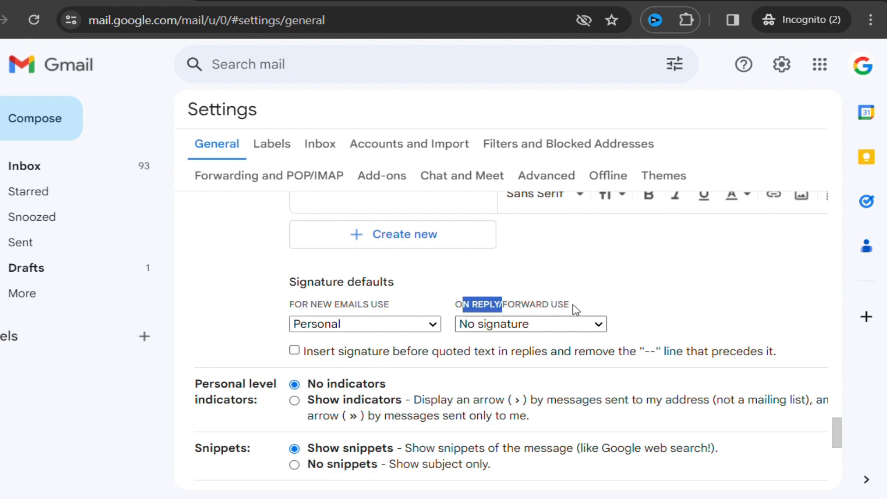
{"action": "left_click", "coordinate": [554, 334]}
{"action": "left_click", "coordinate": [531, 364]}
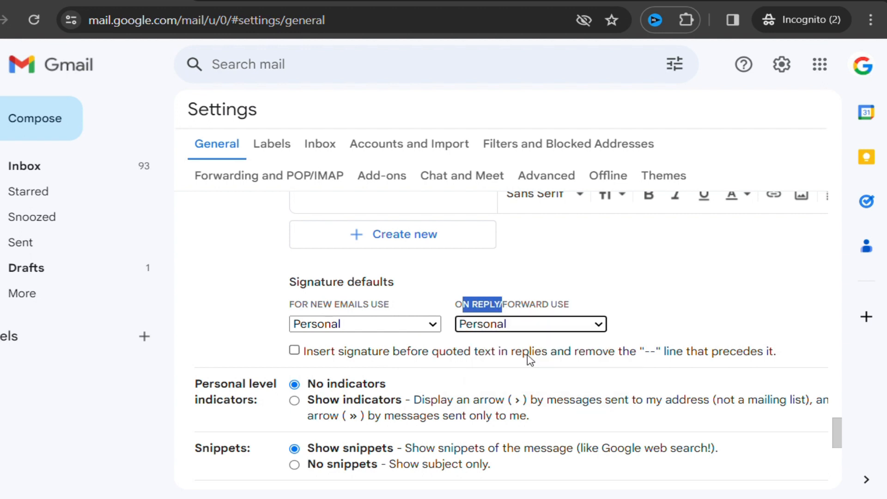
{"action": "left_click", "coordinate": [677, 317]}
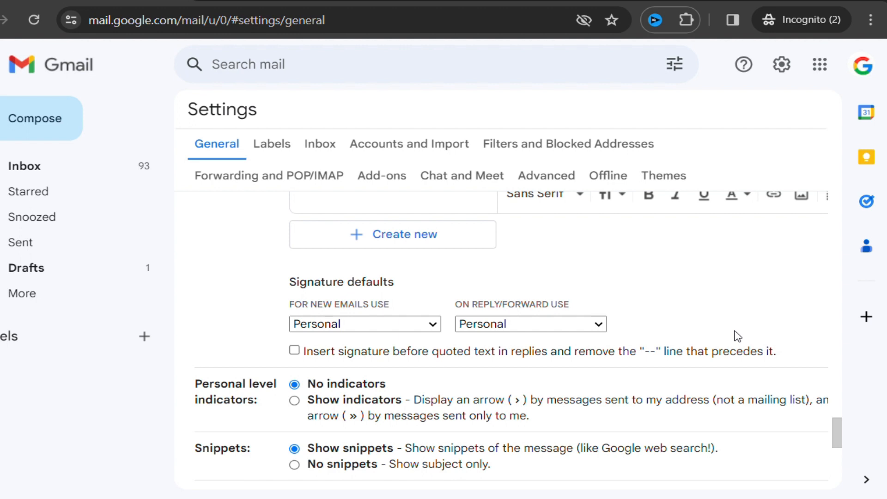
Save the General settings changes from the bottom of the page
{"action": "scroll", "coordinate": [751, 347], "scroll_direction": "down", "scroll_amount": 8}
{"action": "scroll", "coordinate": [762, 333], "scroll_direction": "up", "scroll_amount": 7}
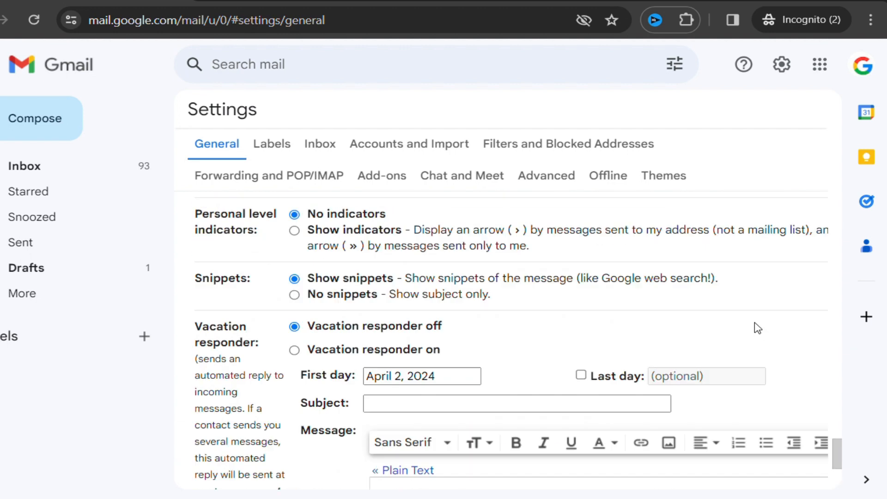
{"action": "scroll", "coordinate": [830, 335], "scroll_direction": "down", "scroll_amount": 8}
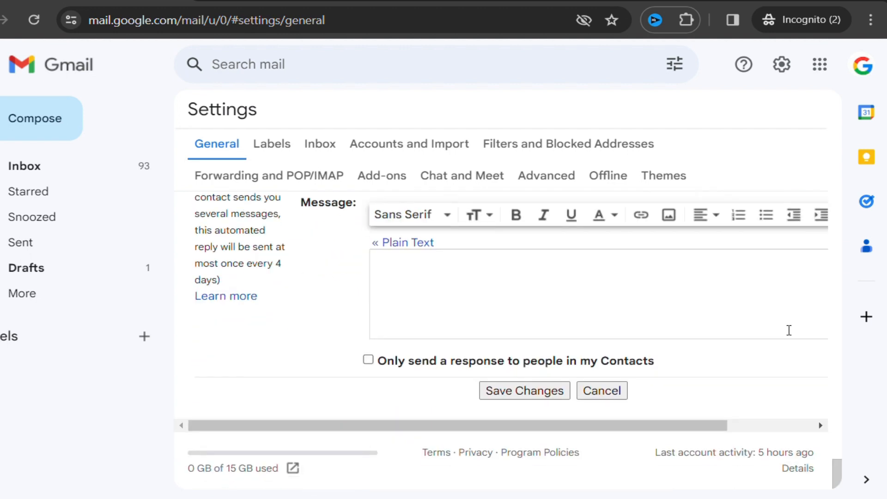
{"action": "left_click", "coordinate": [534, 396]}
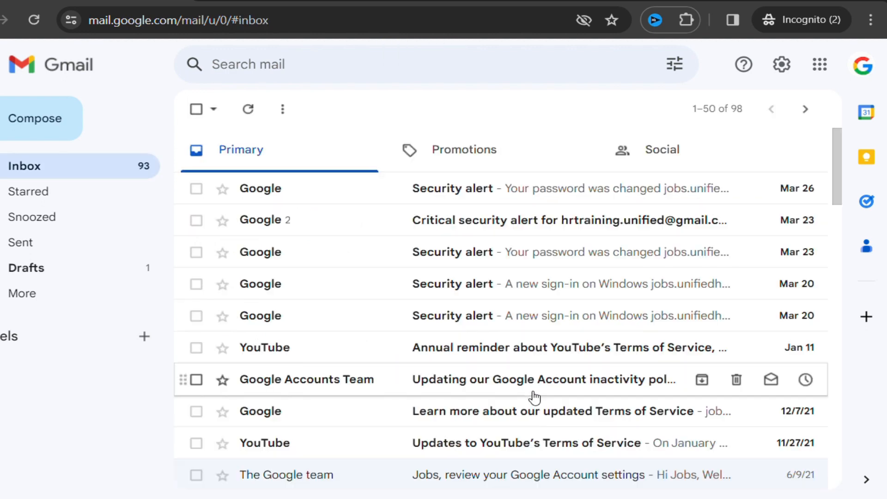
{"action": "left_click", "coordinate": [32, 131]}
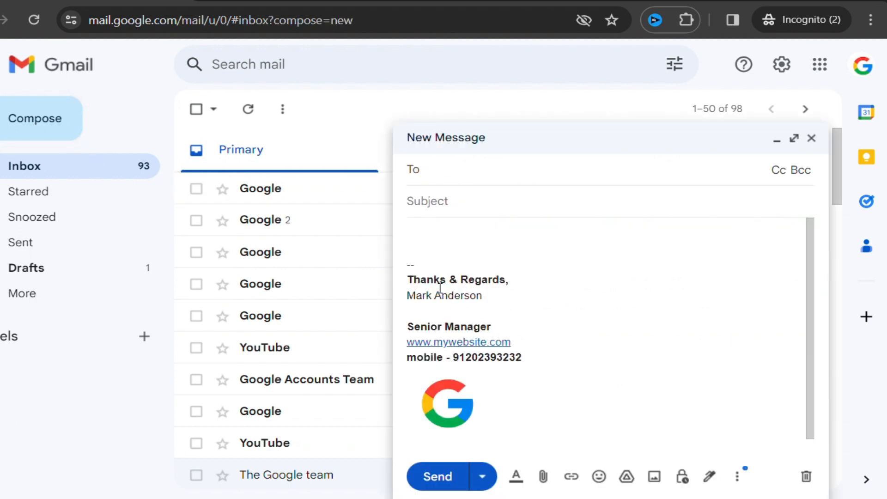
{"action": "left_click", "coordinate": [409, 263]}
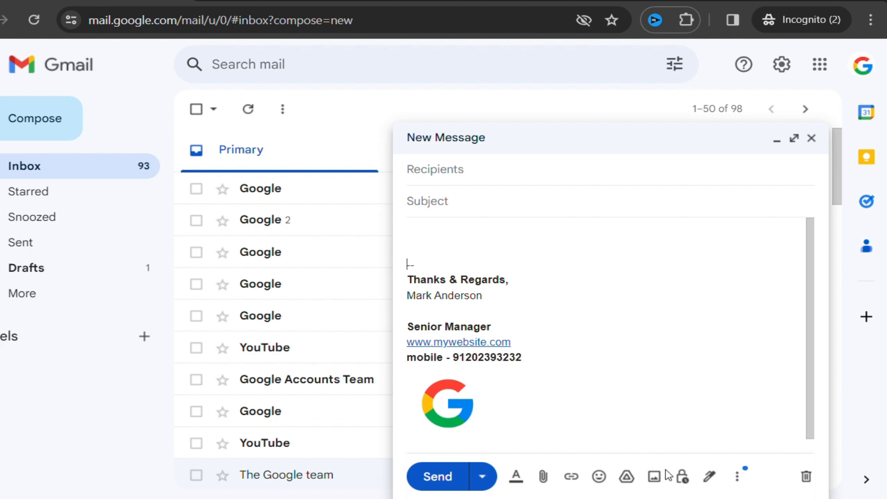
{"action": "left_click", "coordinate": [710, 476]}
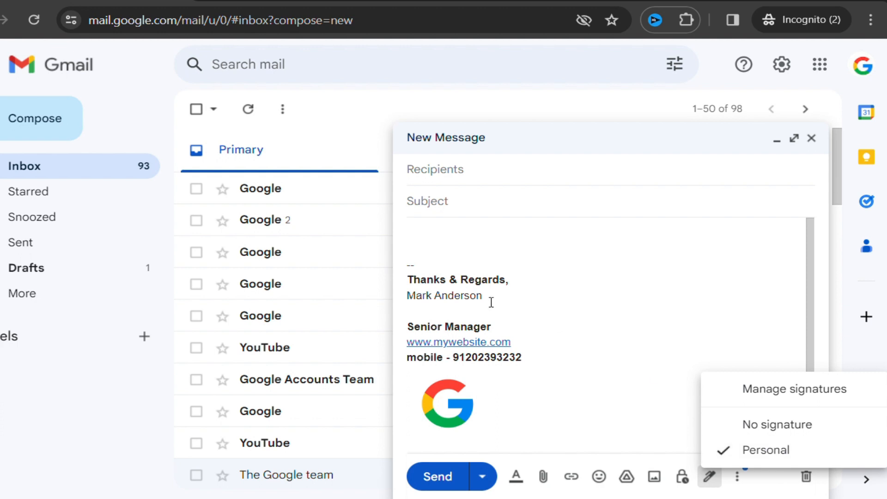
{"action": "left_click", "coordinate": [608, 277]}
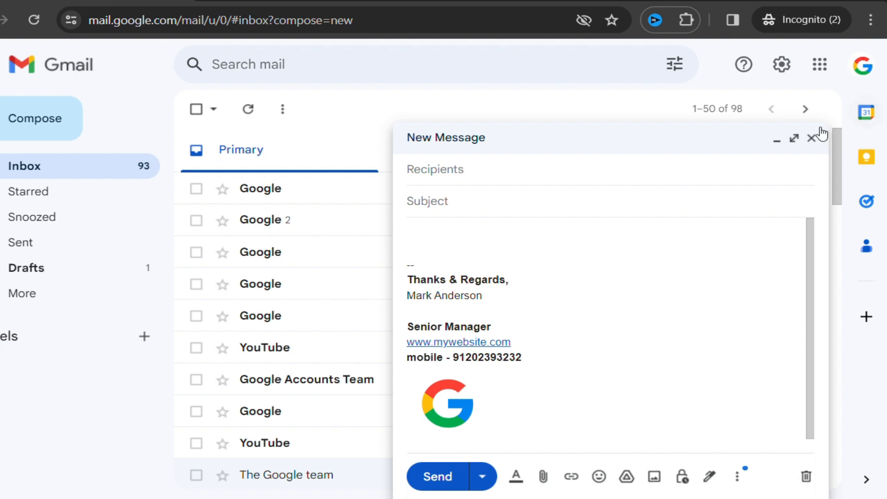
{"action": "left_click", "coordinate": [812, 139]}
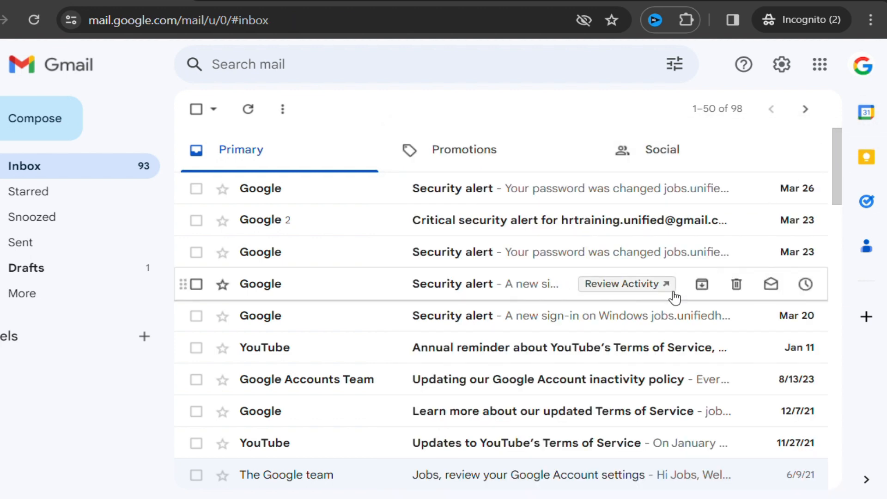